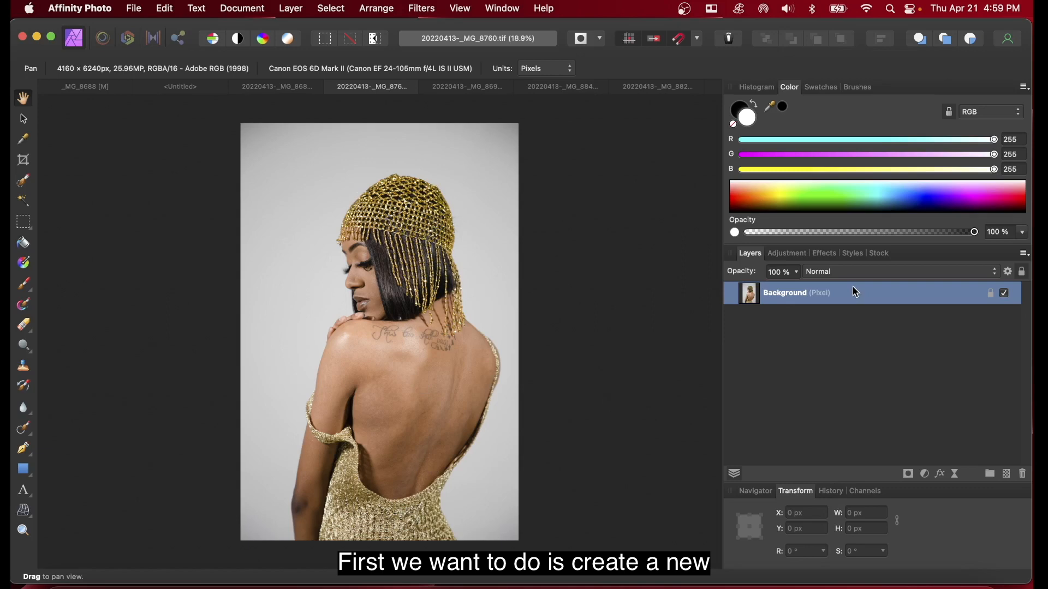
Step: Duplicate the background layer, hide the original background layer, and select the duplicate copy
key(super+j)
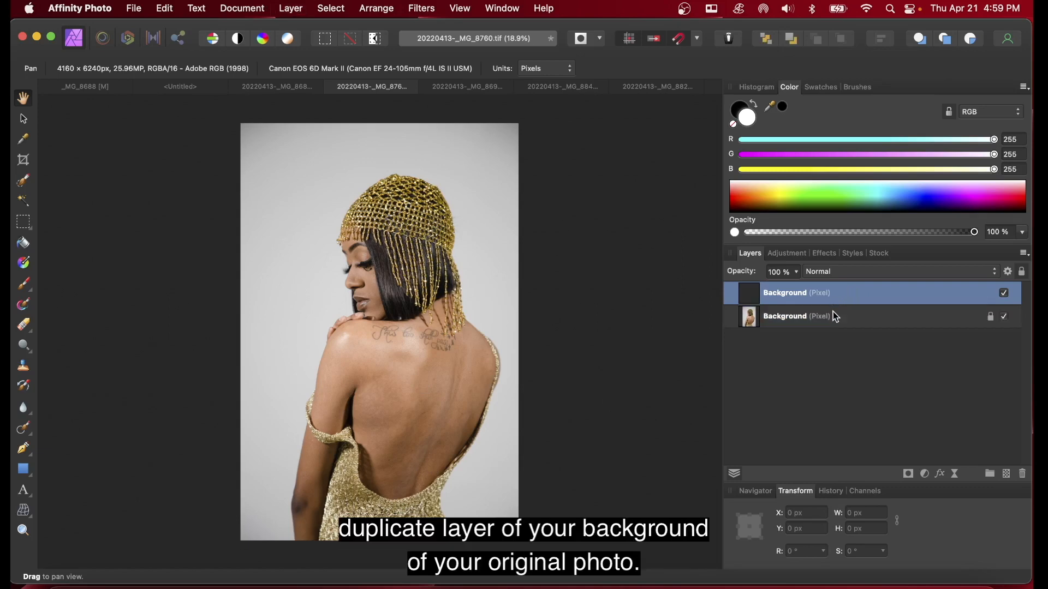
click(833, 310)
click(834, 295)
click(864, 316)
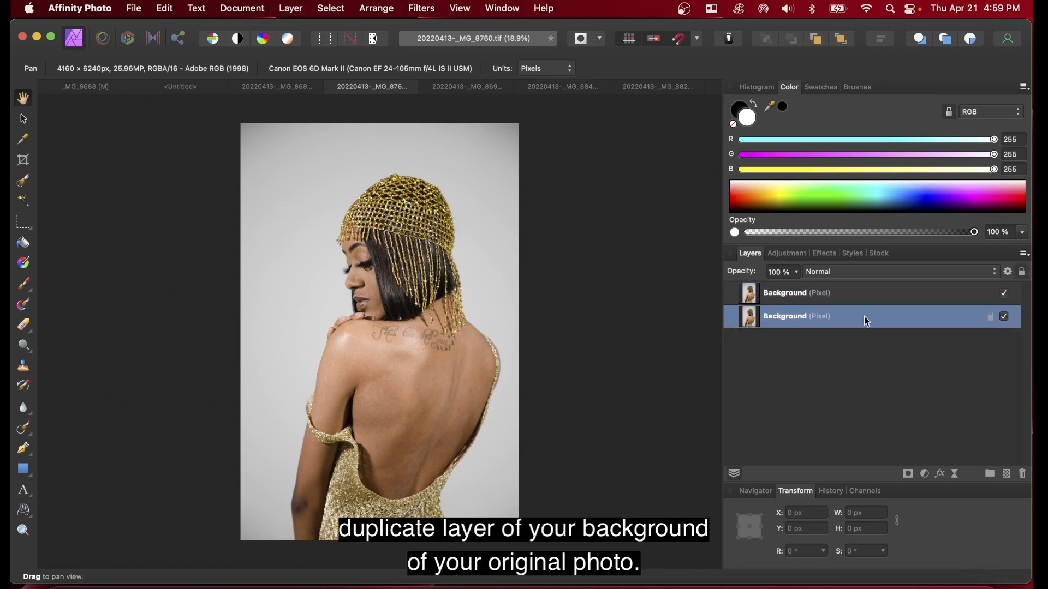
click(1004, 318)
click(845, 295)
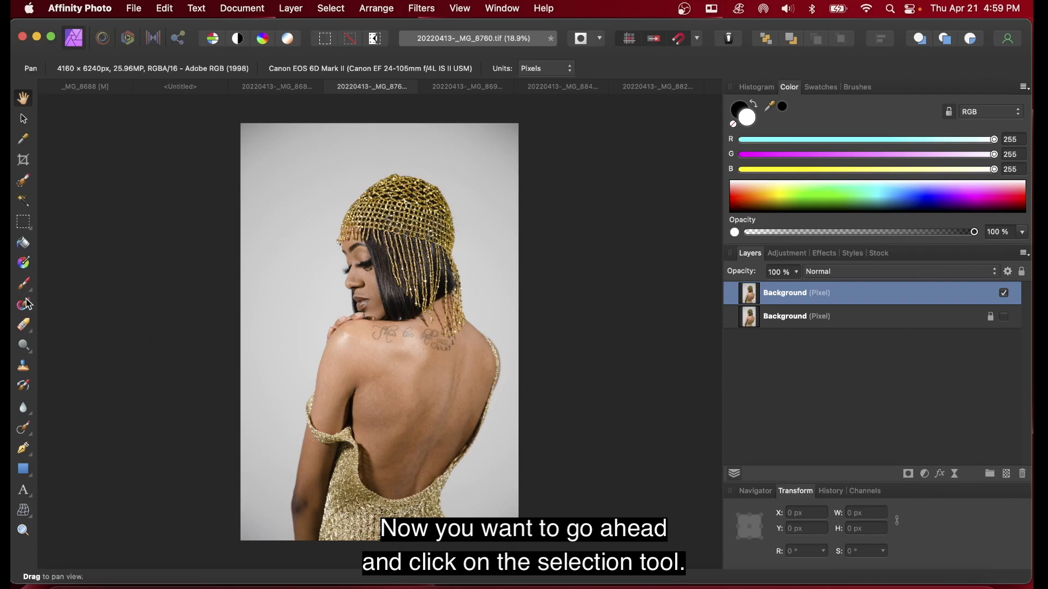
Step: Switch to the Selection Brush, set its width to 500 px, and paint a selection over the subject
click(22, 185)
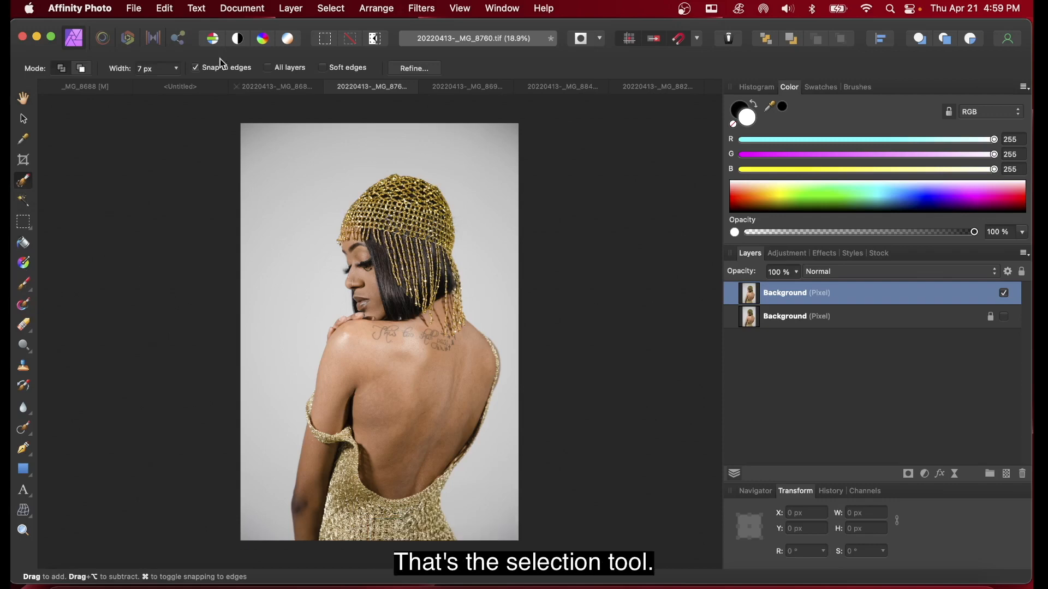
click(174, 68)
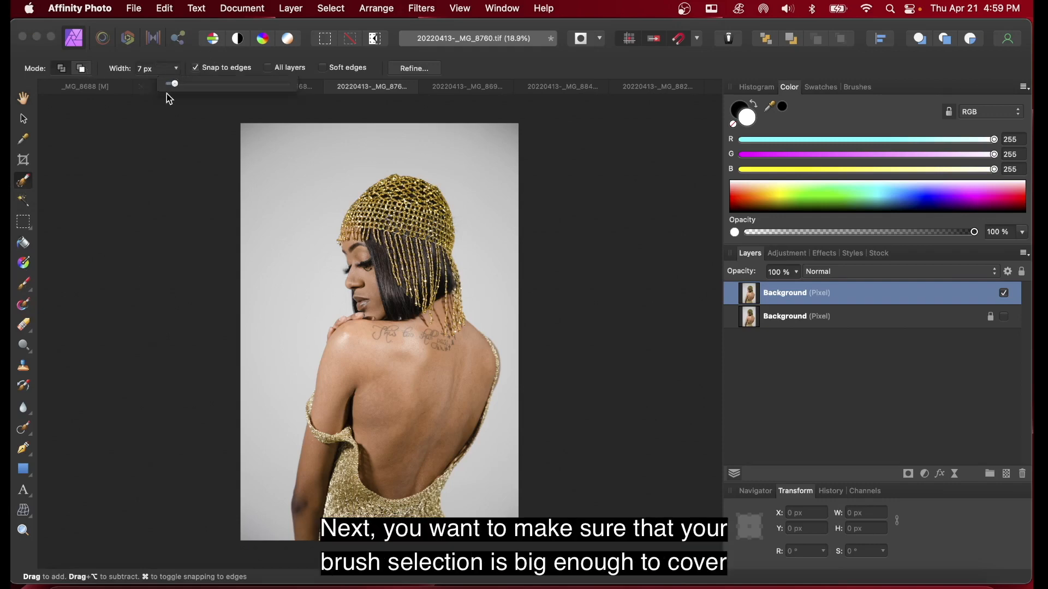
drag(174, 83, 239, 83)
drag(239, 85, 267, 83)
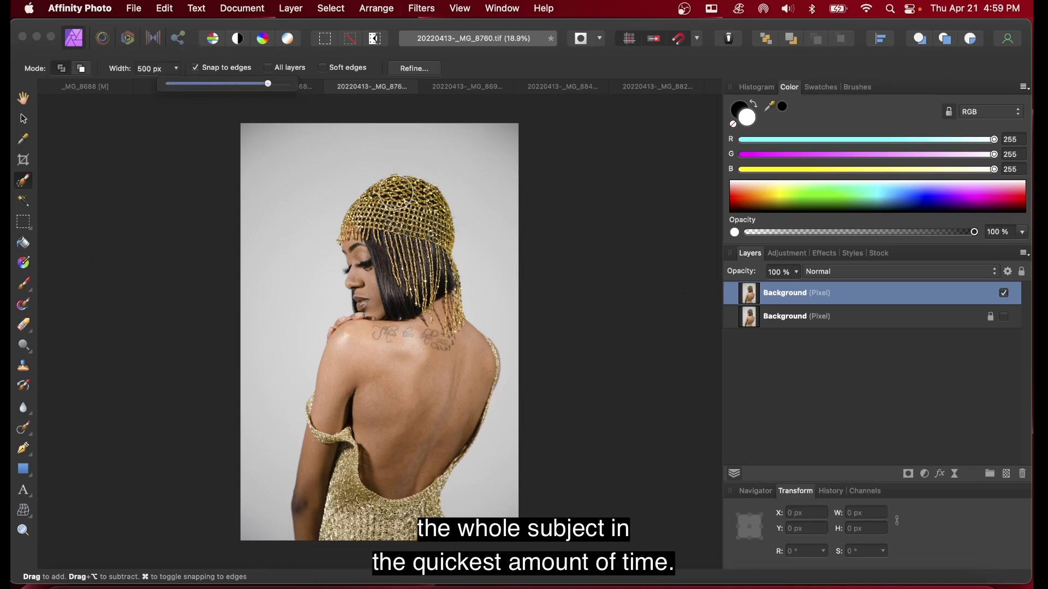
mouse_move(356, 239)
mouse_down()
mouse_move(402, 249)
mouse_move(427, 369)
mouse_move(426, 442)
mouse_move(417, 485)
mouse_move(371, 524)
mouse_move(344, 442)
mouse_move(310, 521)
mouse_move(324, 431)
mouse_move(367, 295)
mouse_move(382, 293)
mouse_up()
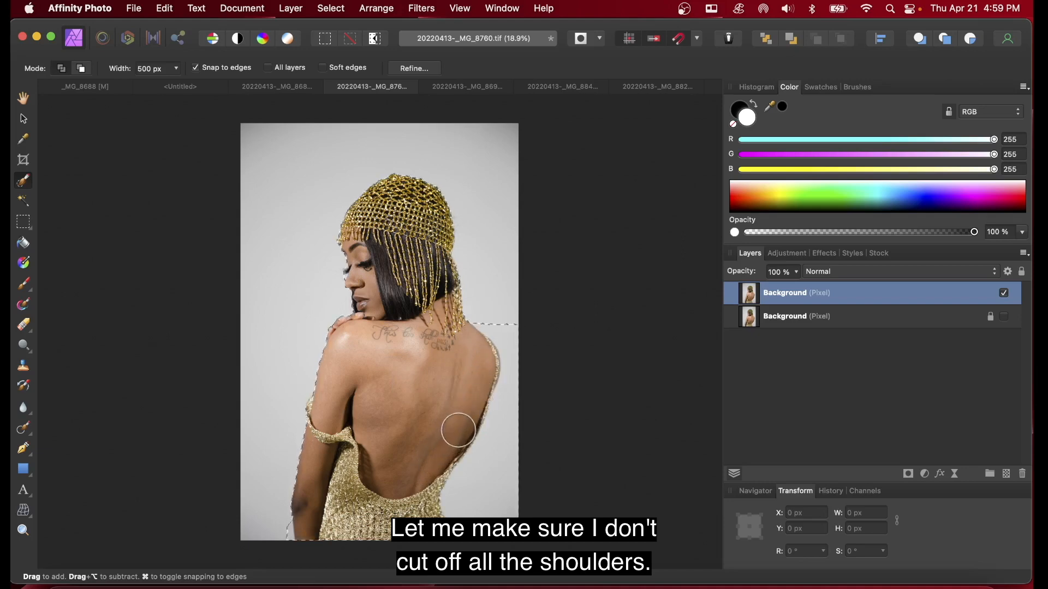
Step: Reduce the brush width to 380 px and extend the selection along the subject's back edge
click(178, 69)
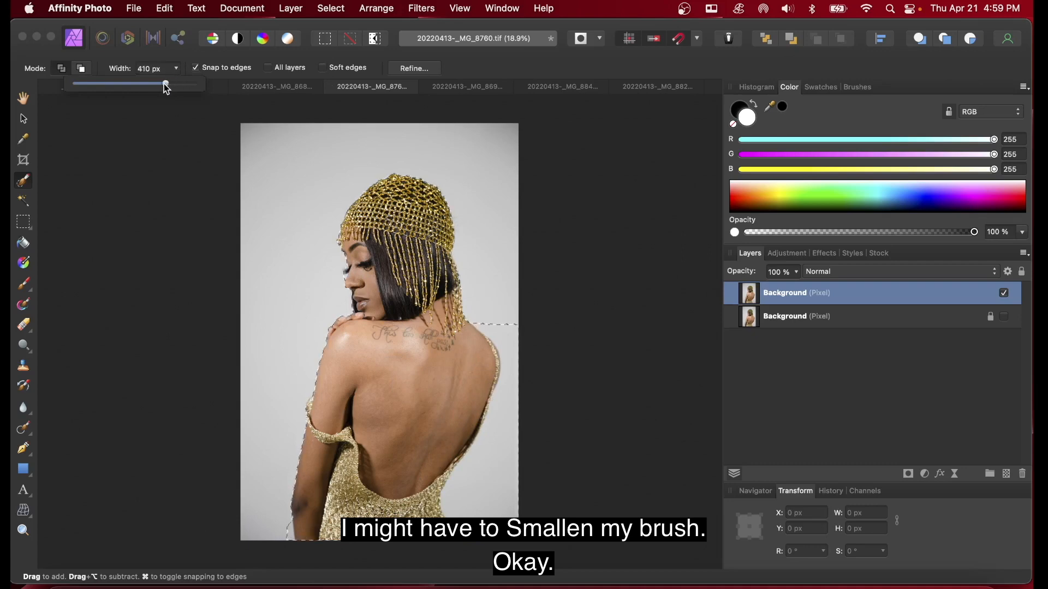
drag(167, 89, 163, 90)
click(502, 329)
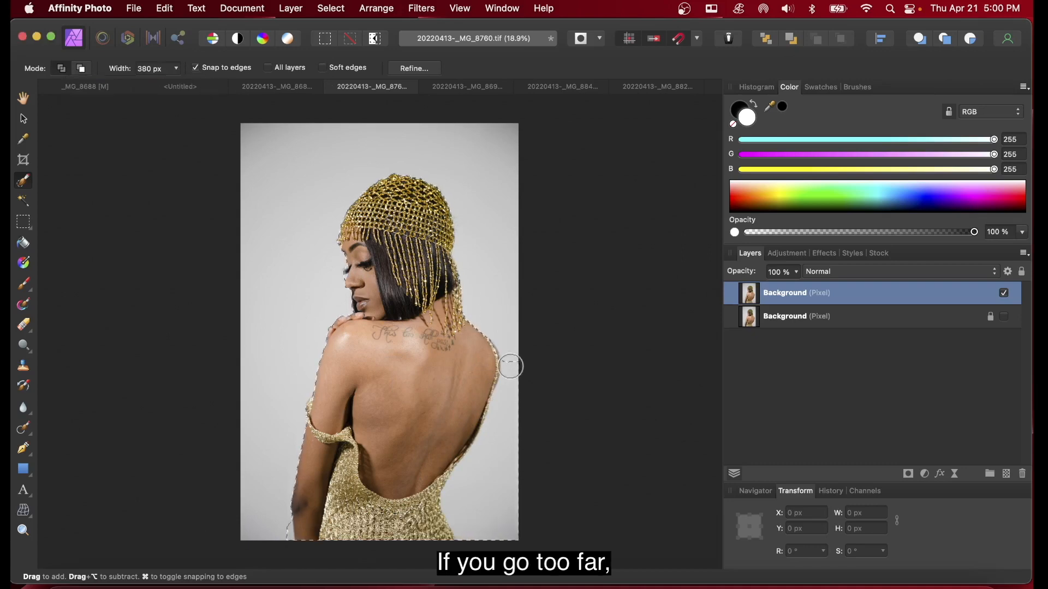
drag(508, 411, 509, 387)
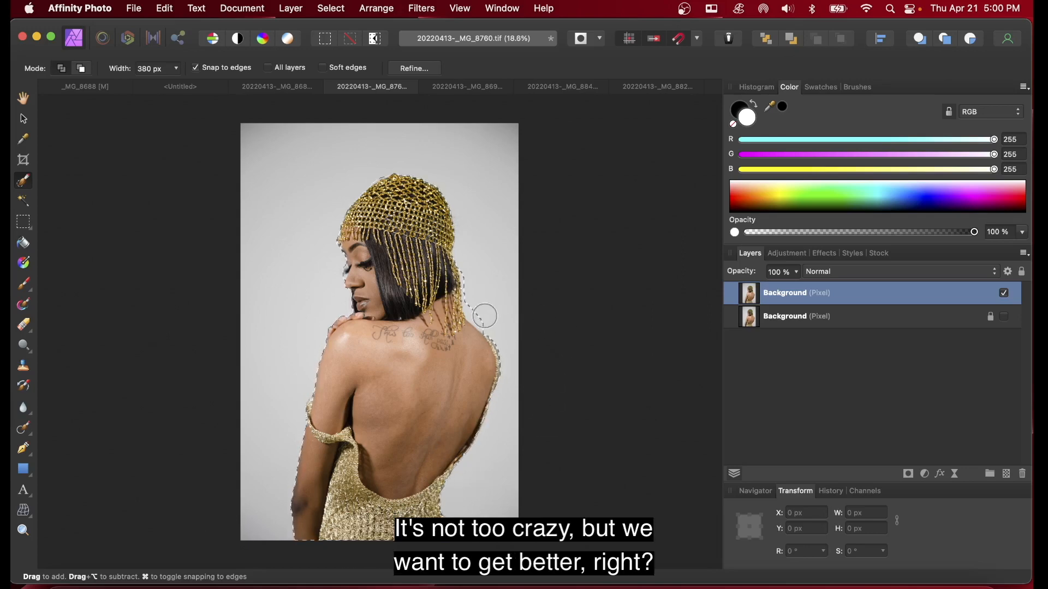
Step: Open Refine Selection for the current selection and move its dialog beside the photo
scroll(483, 314, up, 2)
scroll(489, 282, up, 1)
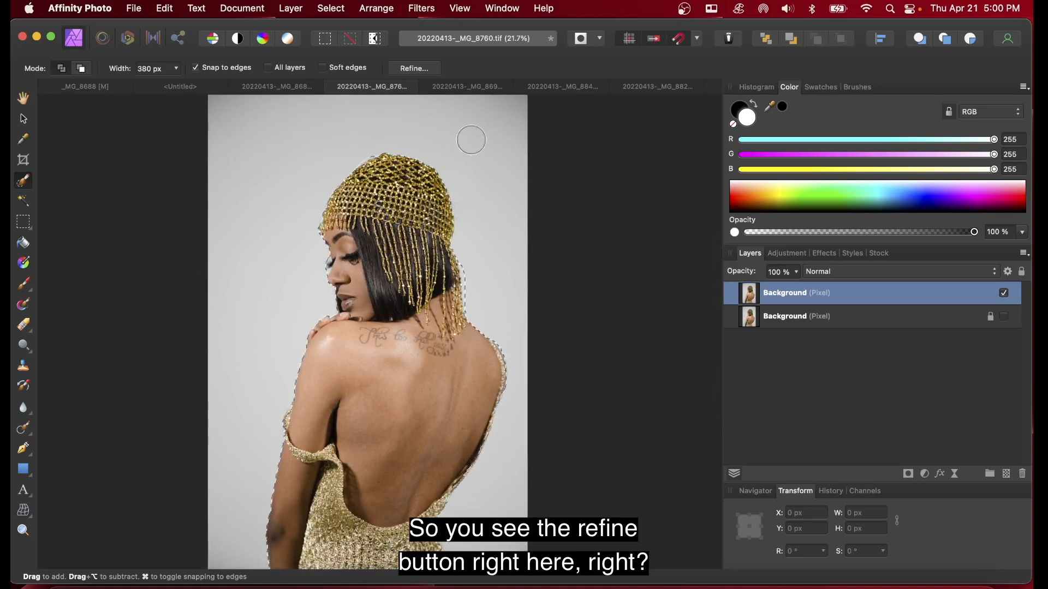
click(419, 67)
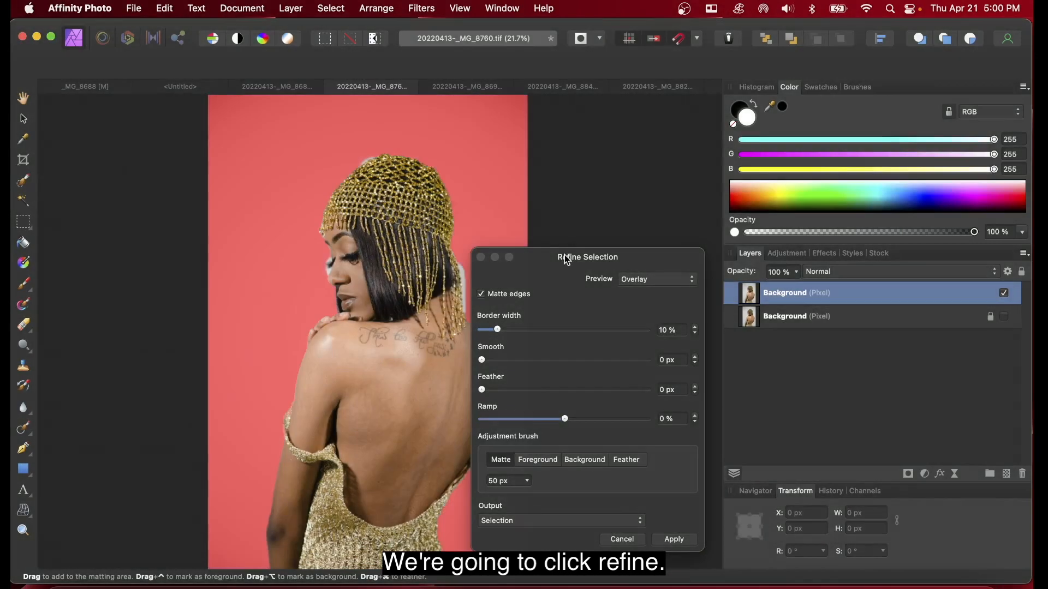
drag(534, 255, 622, 177)
Step: Brush with the matte adjustment brush along the edges of the hair and beaded headpiece
scroll(371, 219, down, 5)
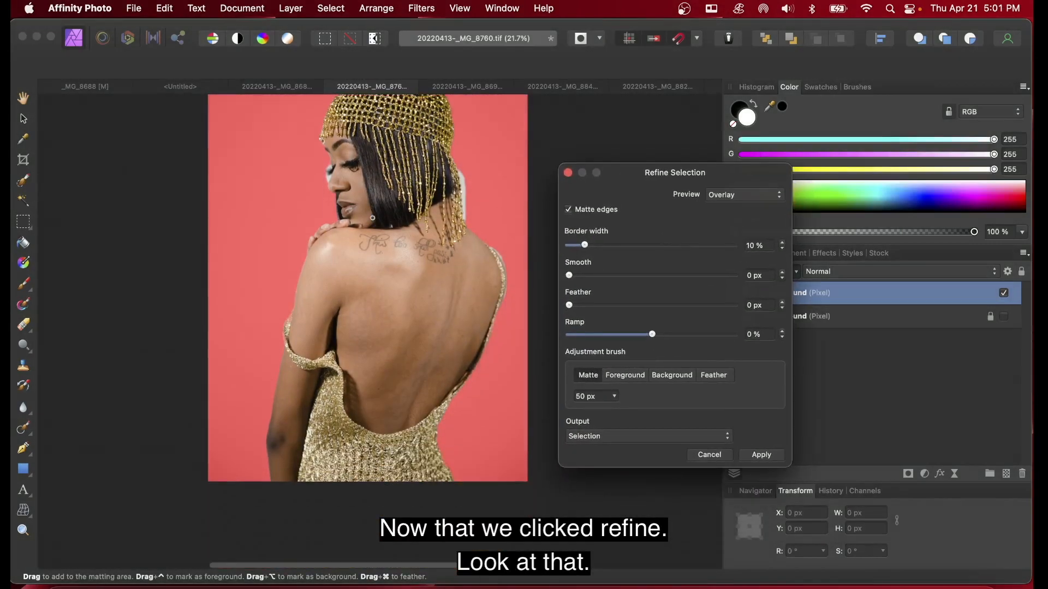
scroll(371, 220, up, 5)
scroll(371, 220, down, 1)
scroll(371, 220, left, 1)
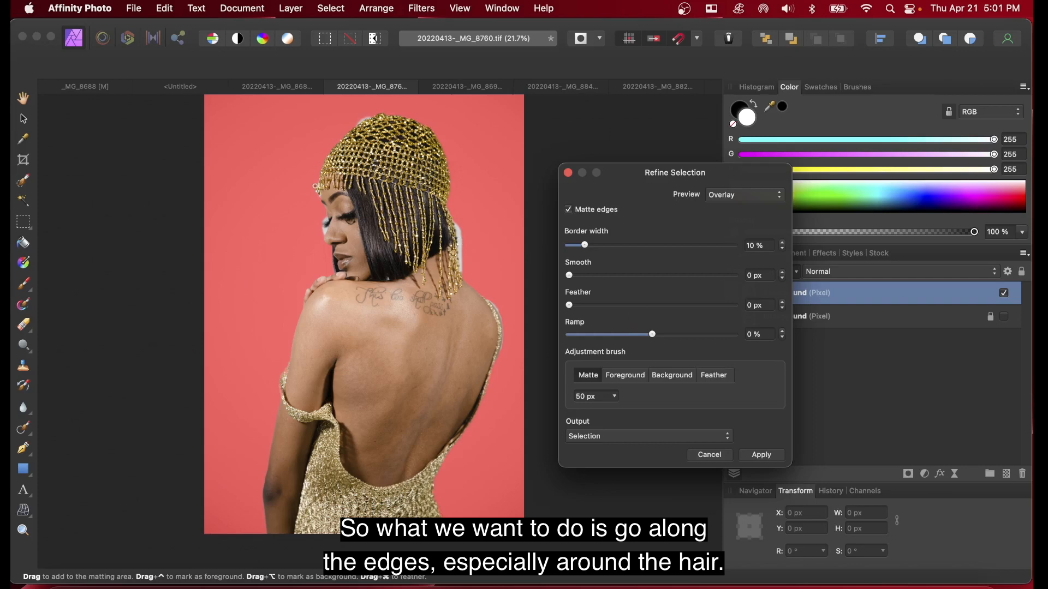
scroll(315, 186, up, 1)
scroll(315, 186, left, 1)
mouse_move(328, 205)
mouse_down()
mouse_move(335, 165)
mouse_move(391, 128)
mouse_move(365, 137)
mouse_up()
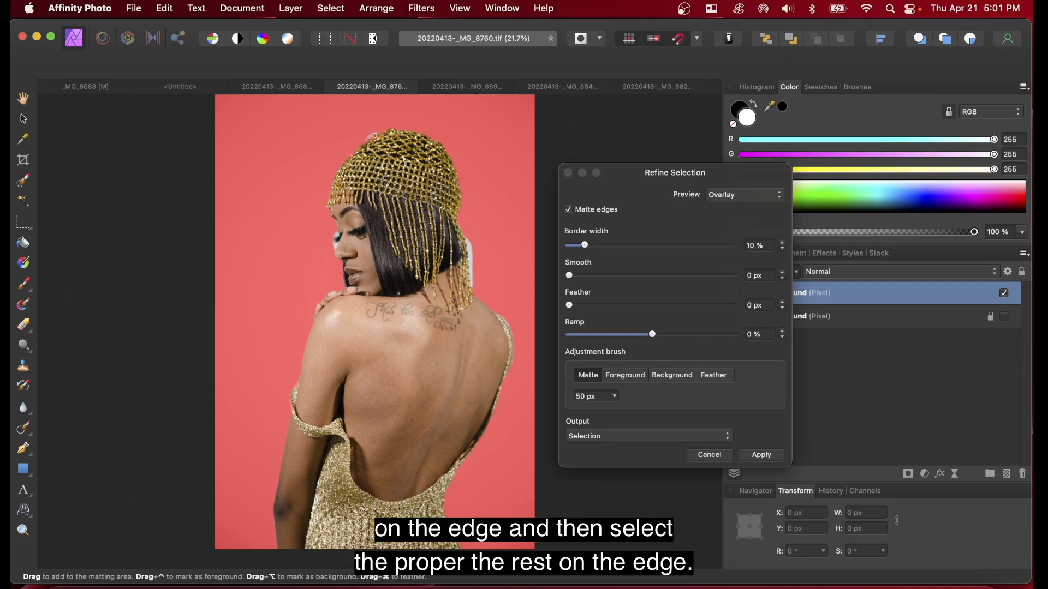
drag(360, 142, 382, 131)
drag(435, 139, 387, 130)
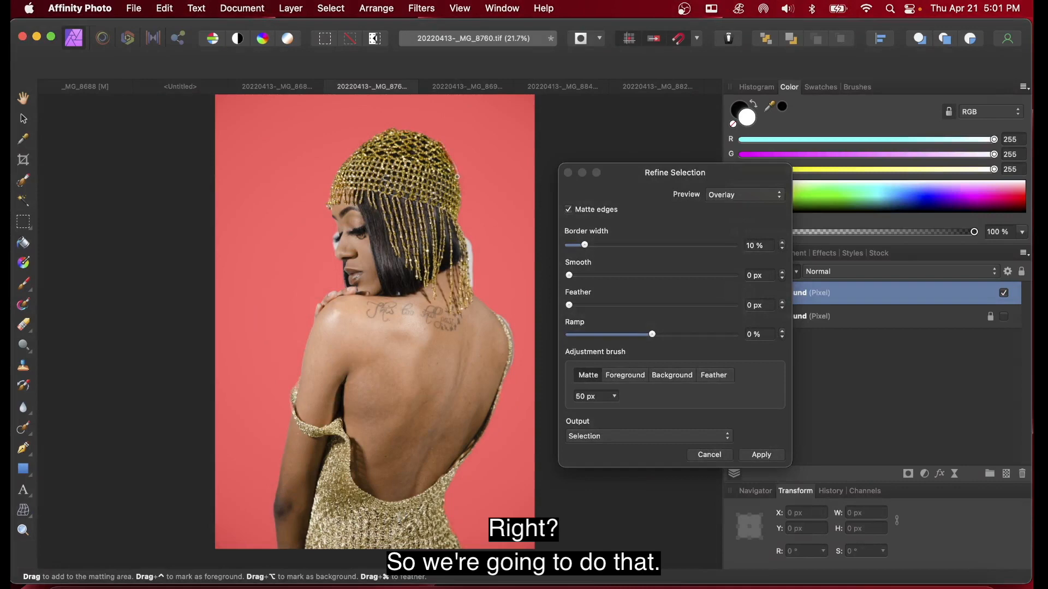
drag(459, 191, 462, 181)
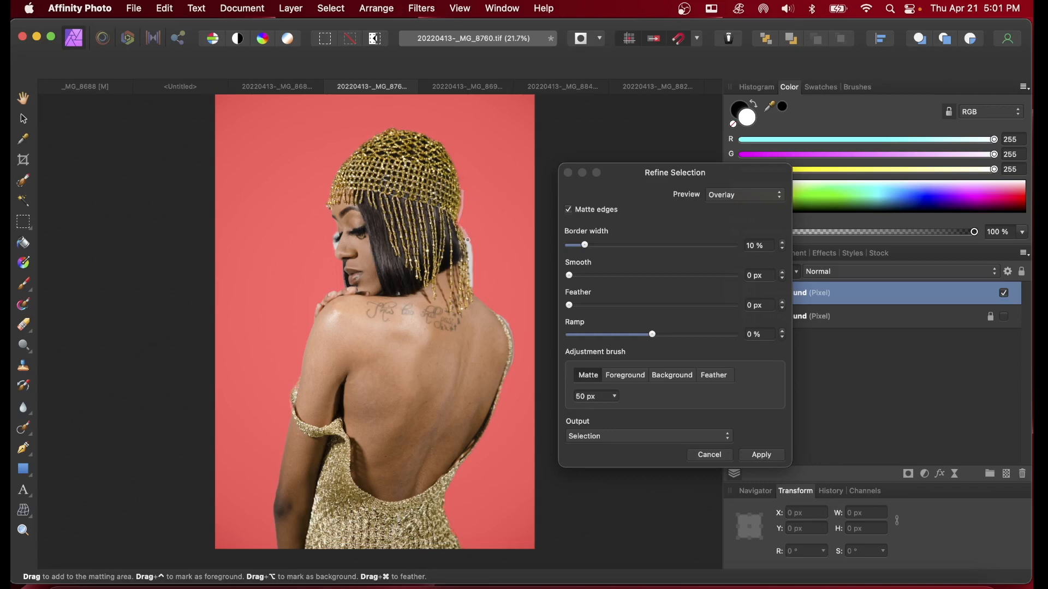
drag(467, 240, 468, 245)
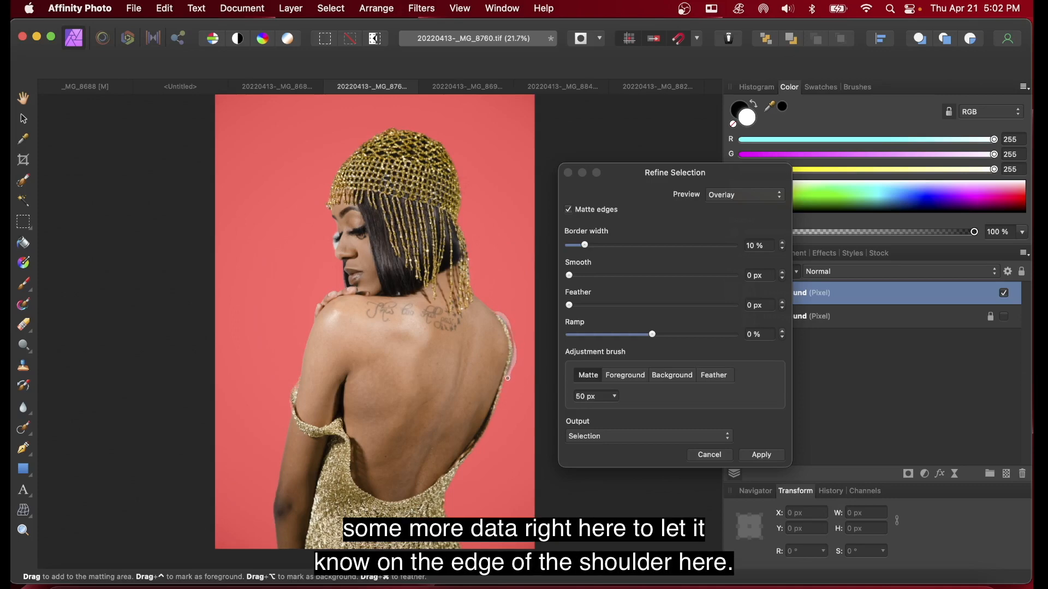
Step: Brush the matte adjustment brush along the shoulder, back, dress, arm and eyelash edges
mouse_move(508, 372)
mouse_down()
mouse_move(495, 408)
mouse_move(507, 376)
mouse_up()
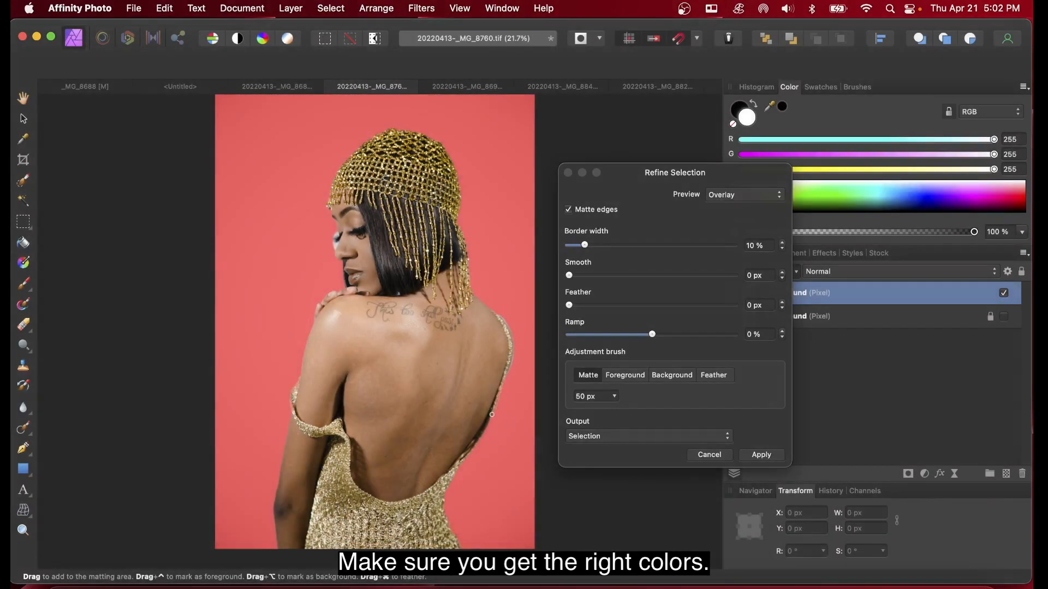
drag(492, 416, 465, 460)
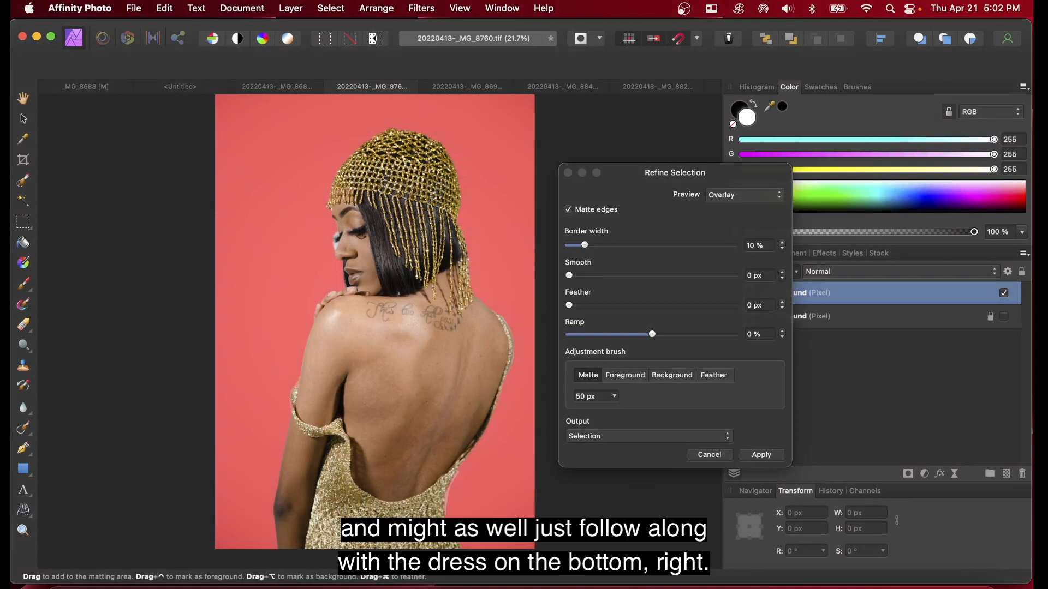
drag(457, 538, 466, 548)
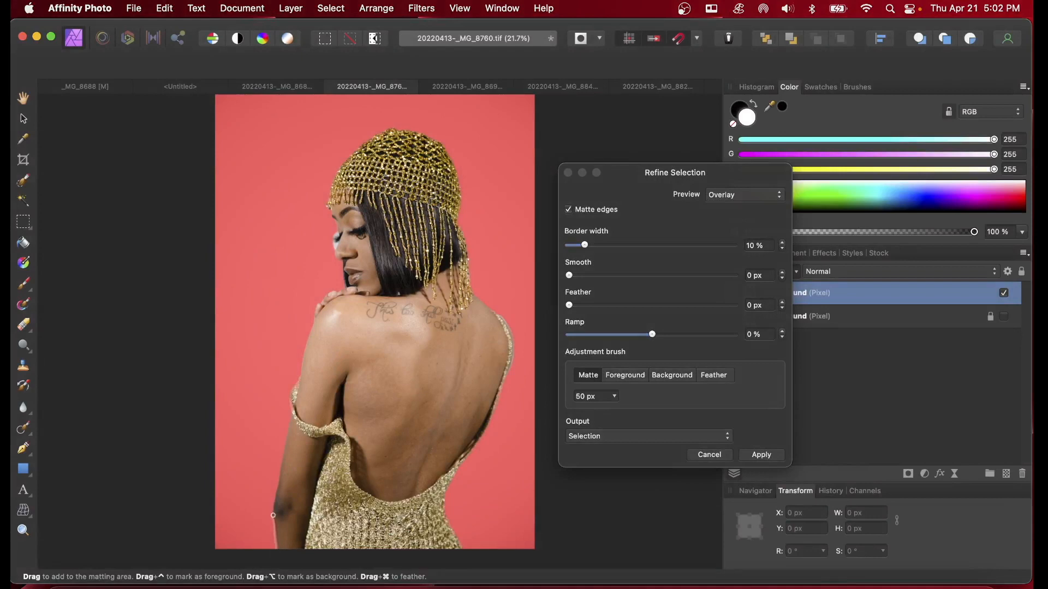
drag(273, 515, 290, 425)
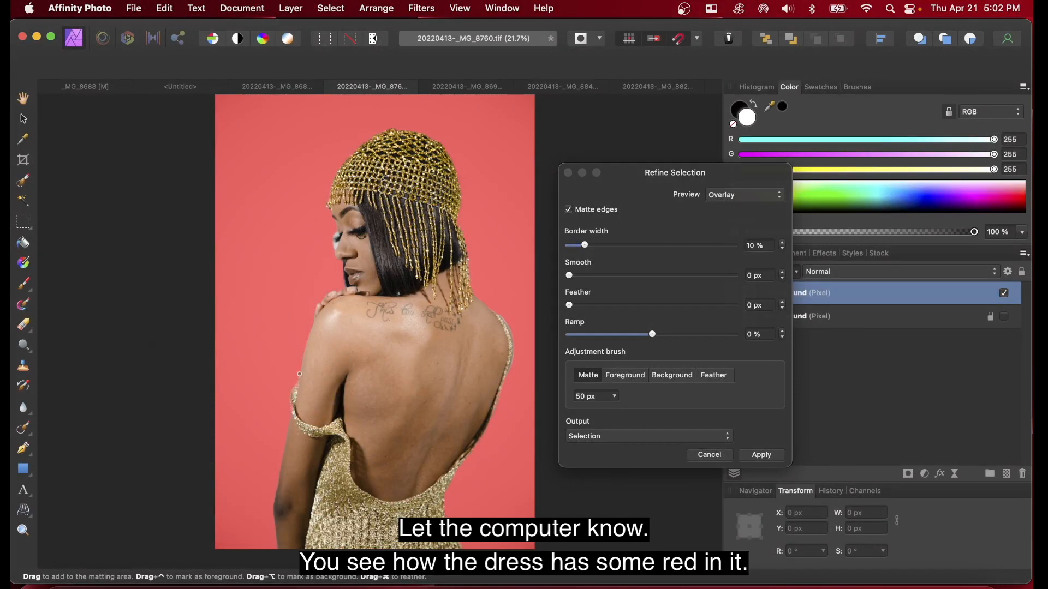
drag(296, 386, 292, 430)
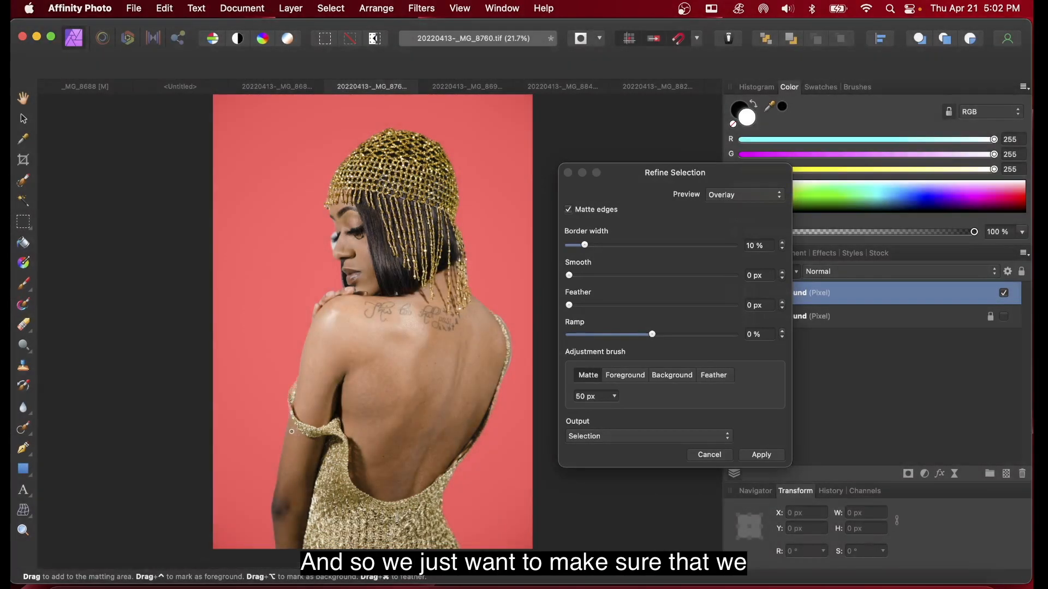
mouse_move(286, 425)
mouse_down()
mouse_move(283, 444)
mouse_move(286, 424)
mouse_up()
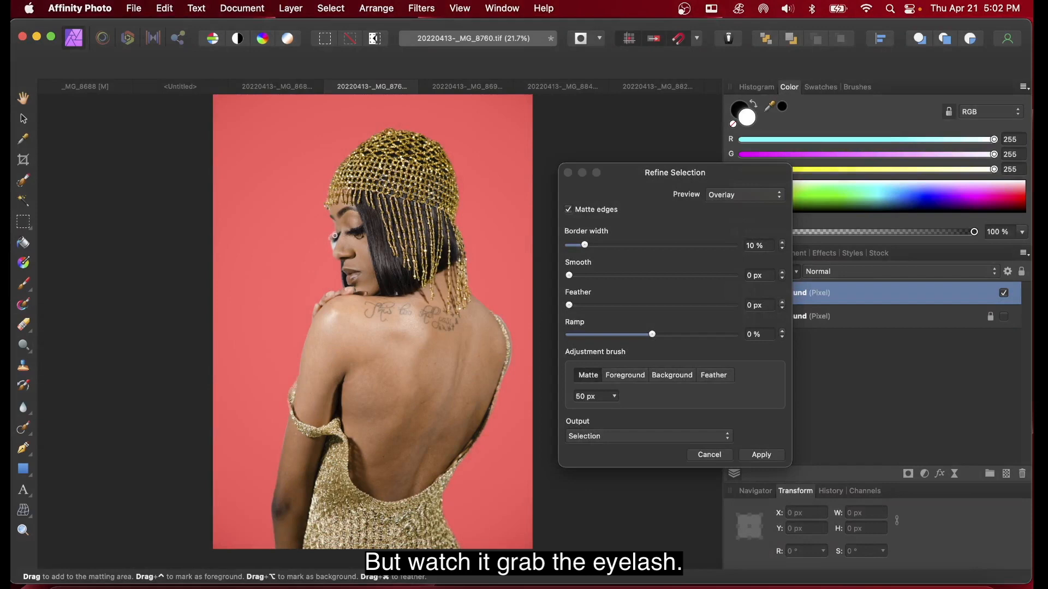
mouse_move(334, 236)
mouse_down()
mouse_move(333, 253)
mouse_move(336, 237)
mouse_up()
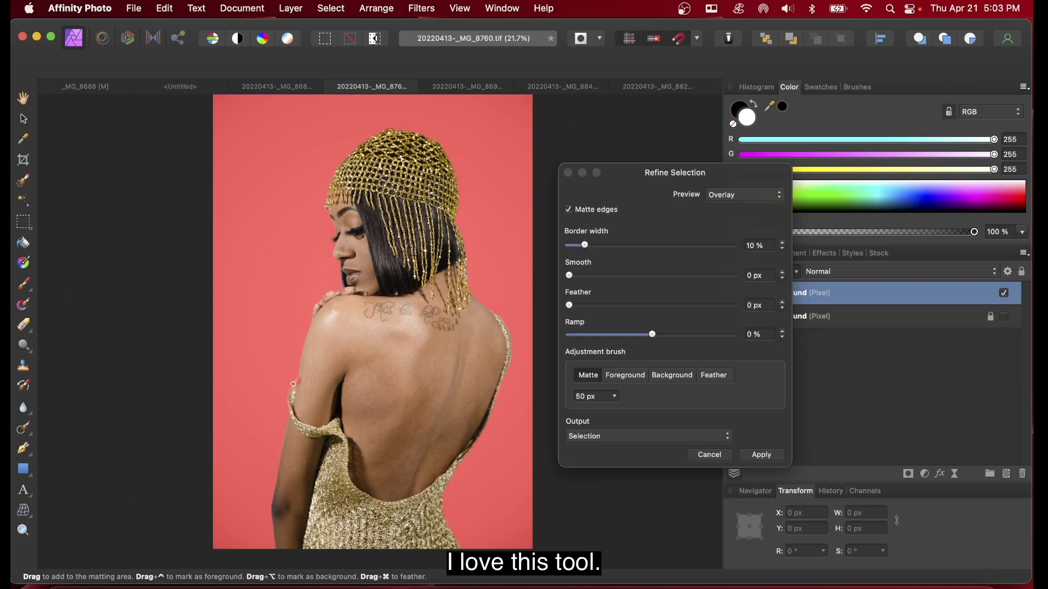
drag(295, 380, 297, 376)
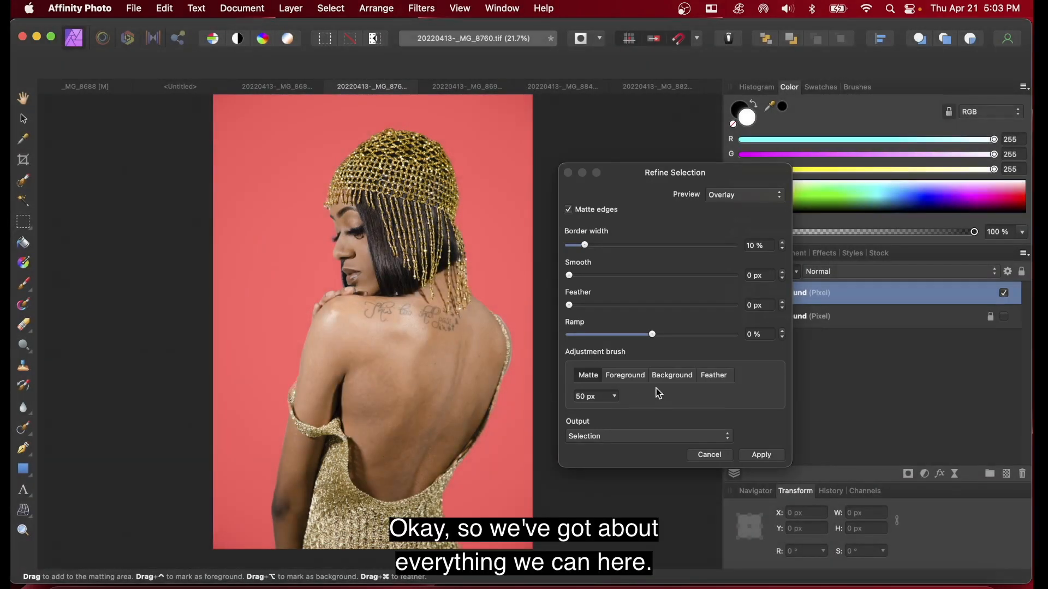
Step: Set the refinement Smooth to 0.5 px and Feather to 1.1 px
scroll(481, 466, down, 5)
scroll(481, 466, up, 7)
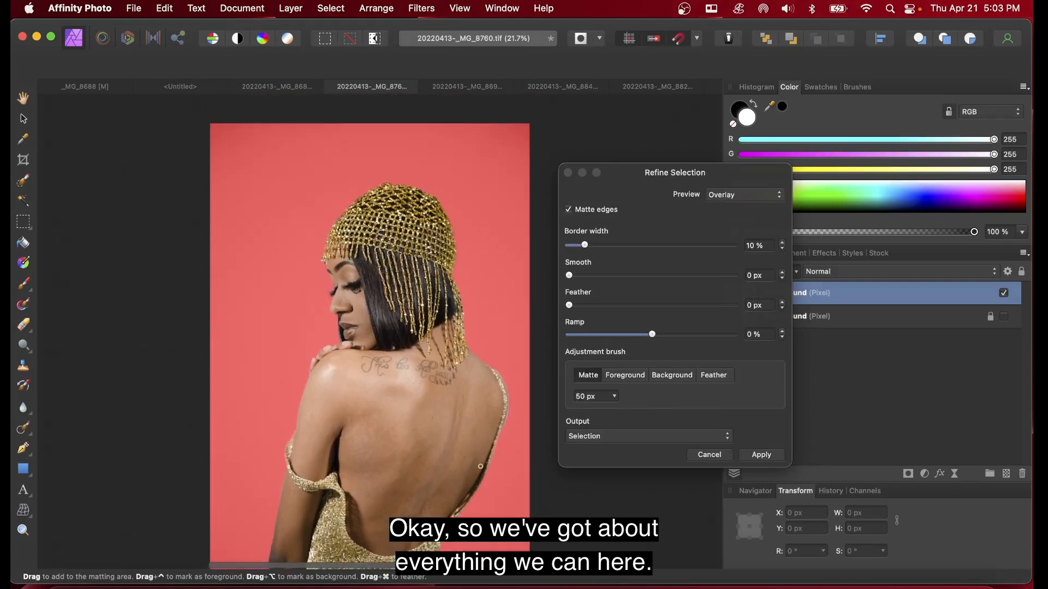
scroll(482, 465, down, 3)
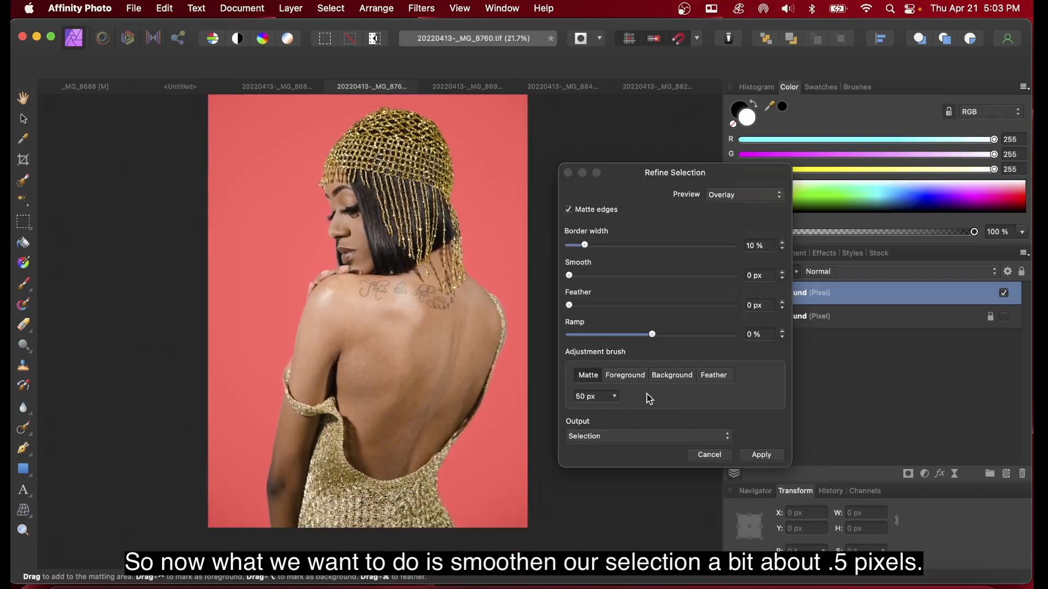
click(570, 276)
drag(572, 277, 587, 276)
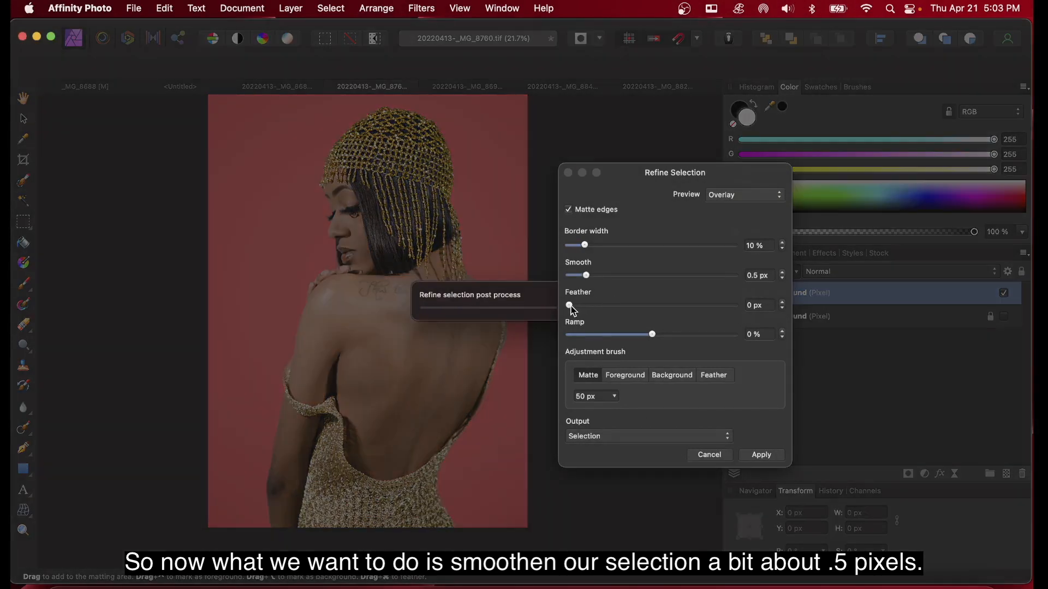
drag(569, 306, 606, 305)
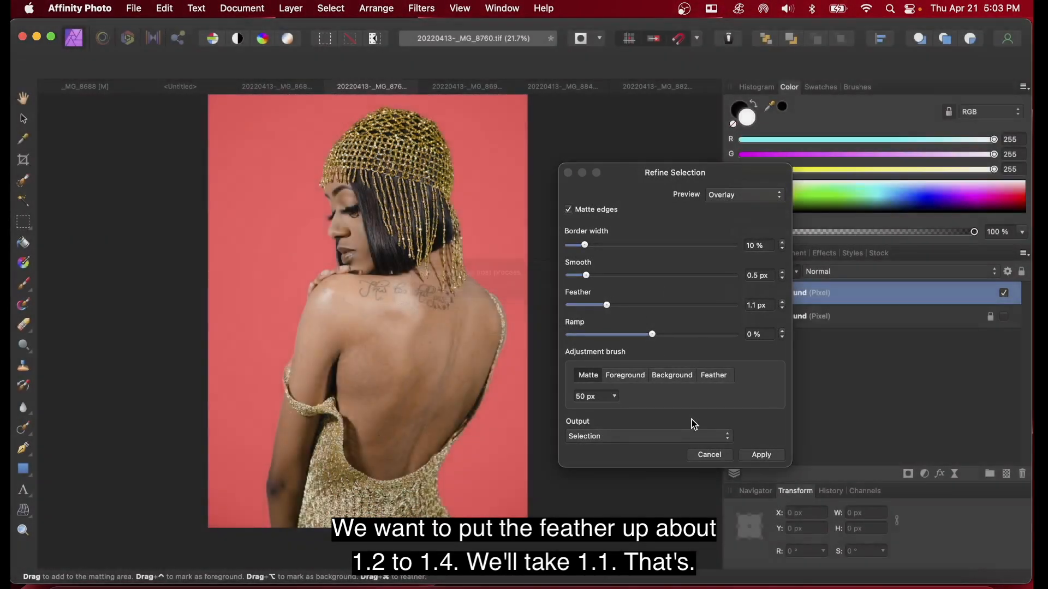
Step: Set the refinement output to New layer with mask and apply it
click(635, 439)
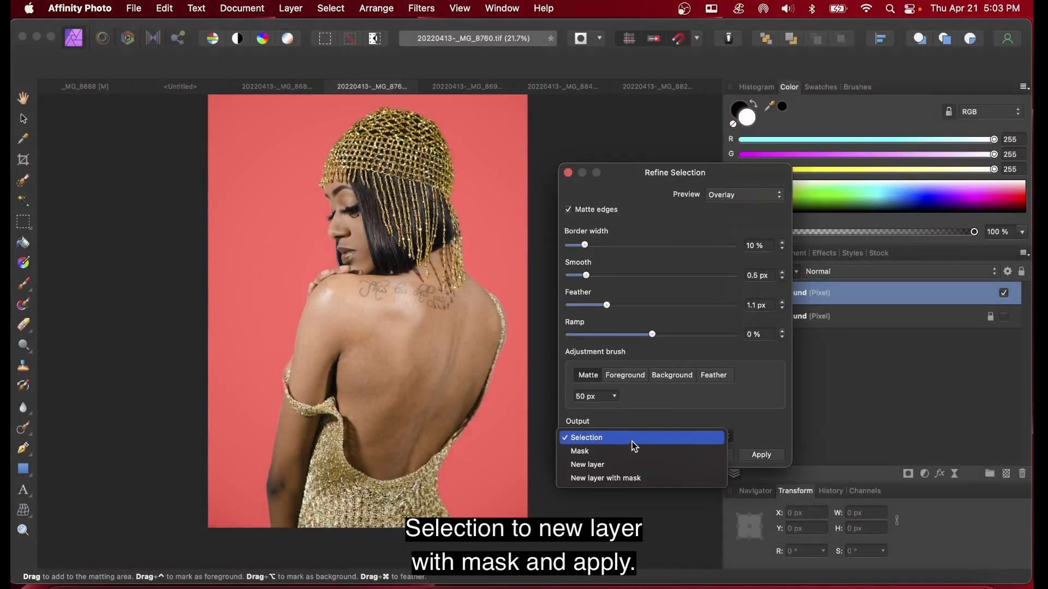
click(631, 479)
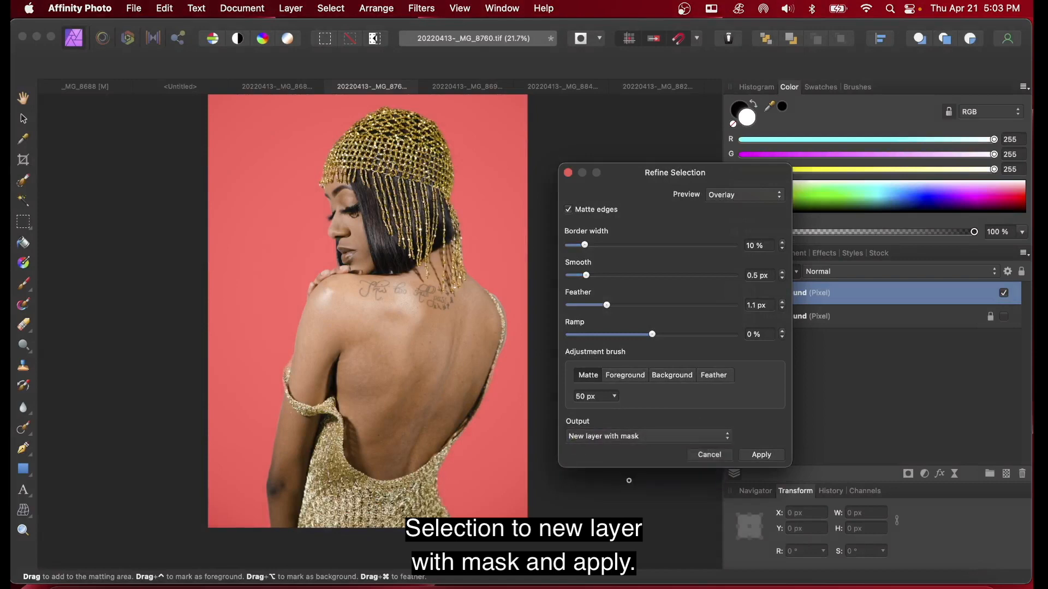
click(759, 456)
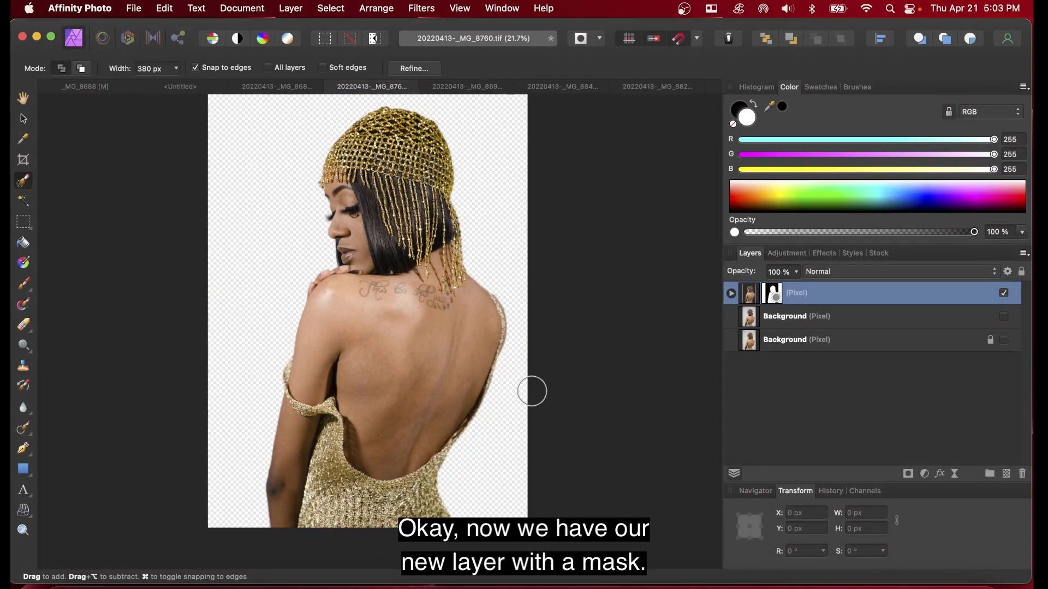
Step: Deselect the layers and add a new empty pixel layer at the top of the stack
scroll(507, 358, down, 3)
scroll(507, 358, up, 5)
scroll(508, 360, right, 1)
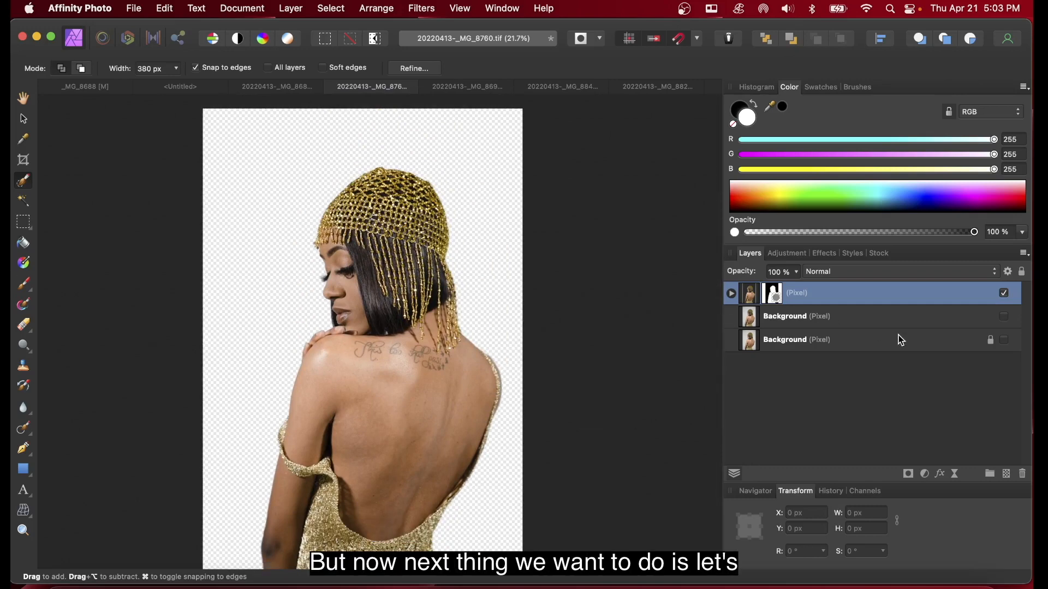
click(892, 396)
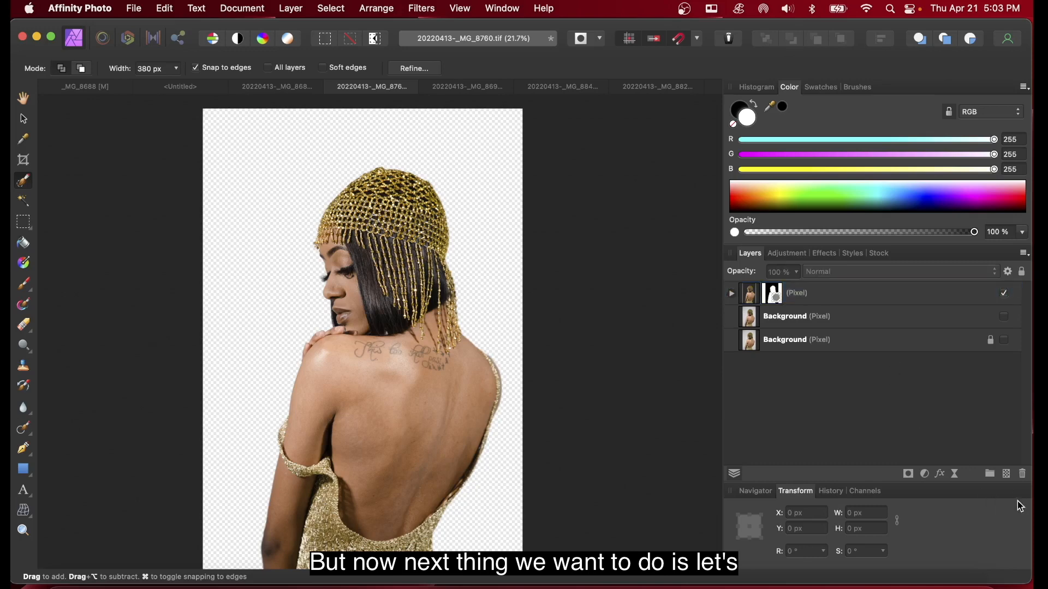
click(1007, 475)
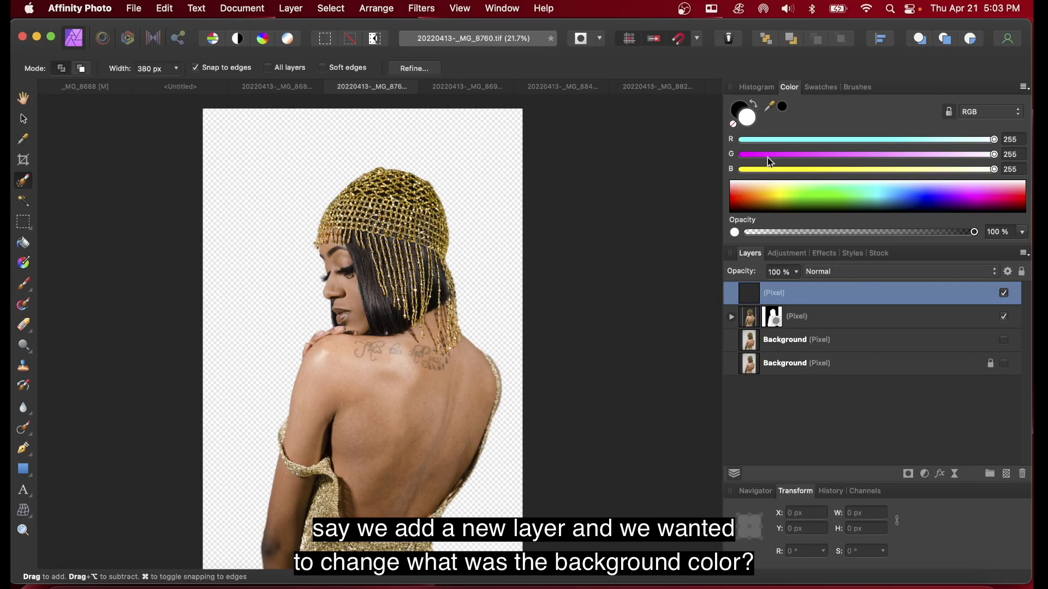
Step: Pick a yellow color (R 255, G 209, B 79) and flood fill the new empty layer with it
click(1004, 362)
click(1004, 362)
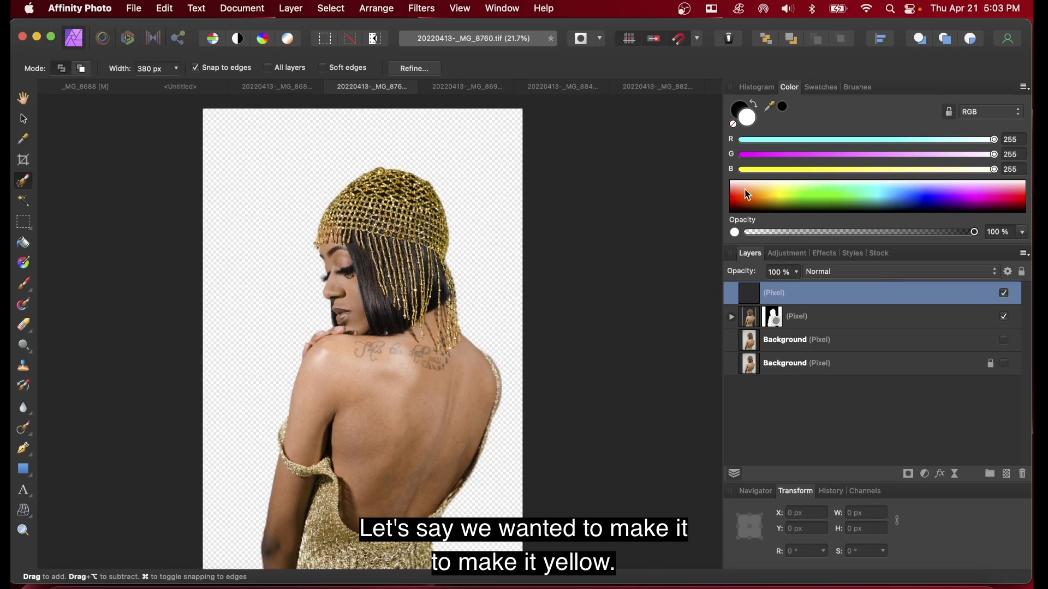
click(767, 191)
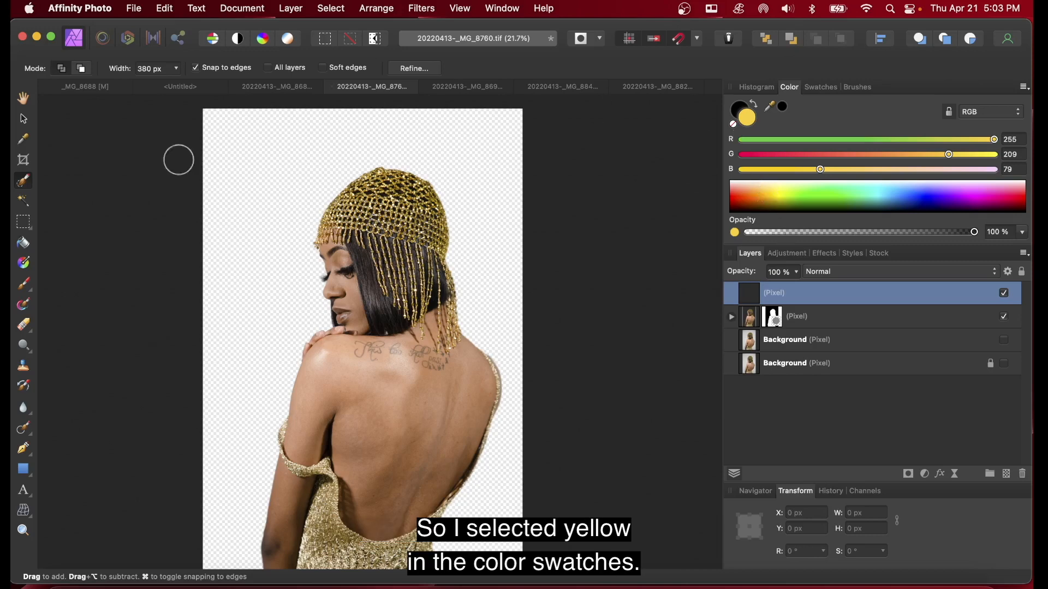
click(23, 244)
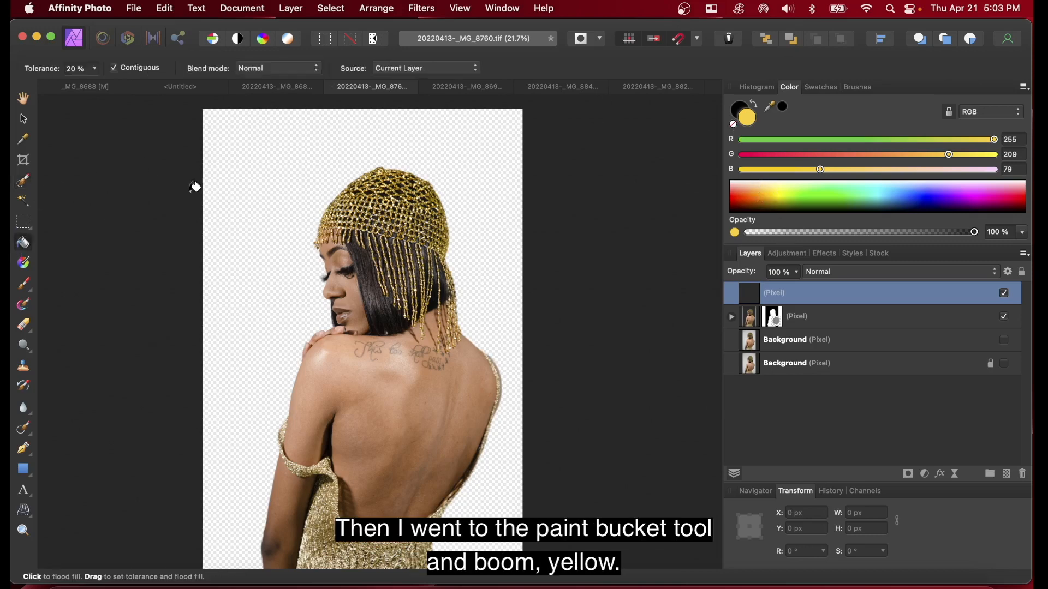
click(248, 166)
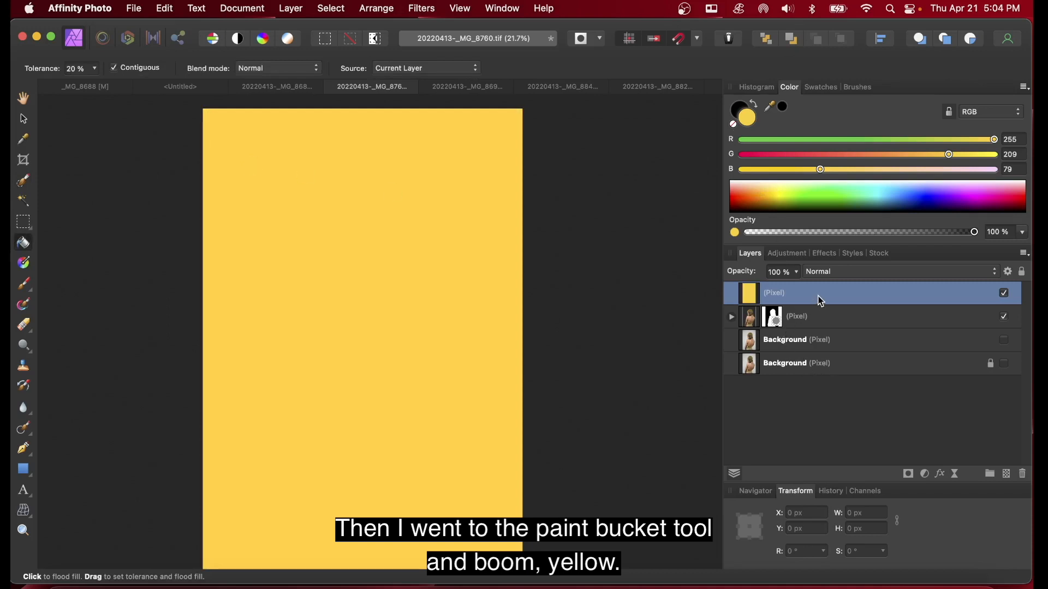
Step: Move the yellow fill layer beneath the masked subject layer, then select the subject layer
drag(819, 296, 816, 333)
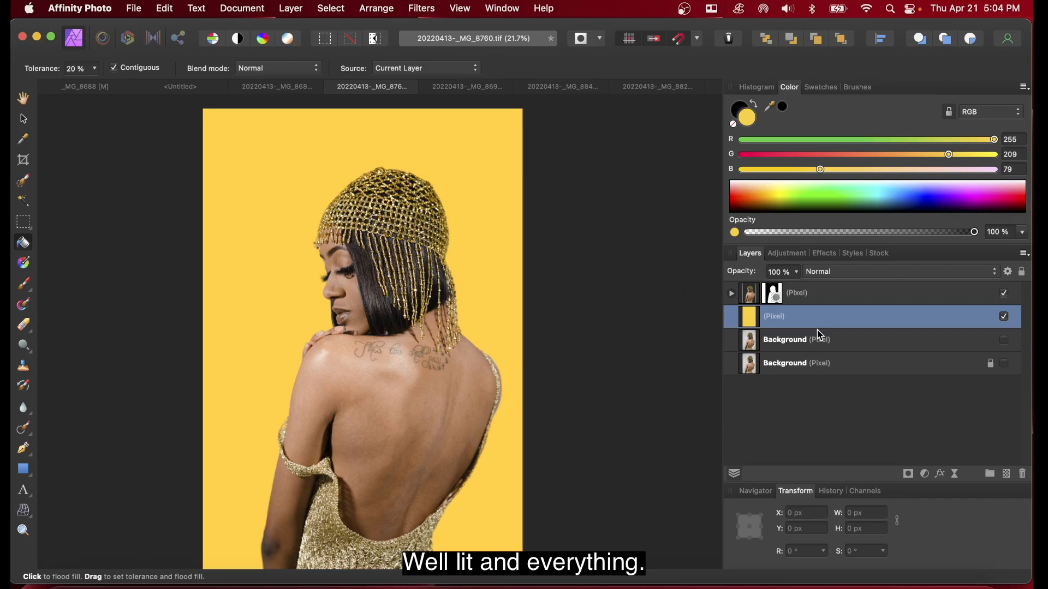
click(810, 298)
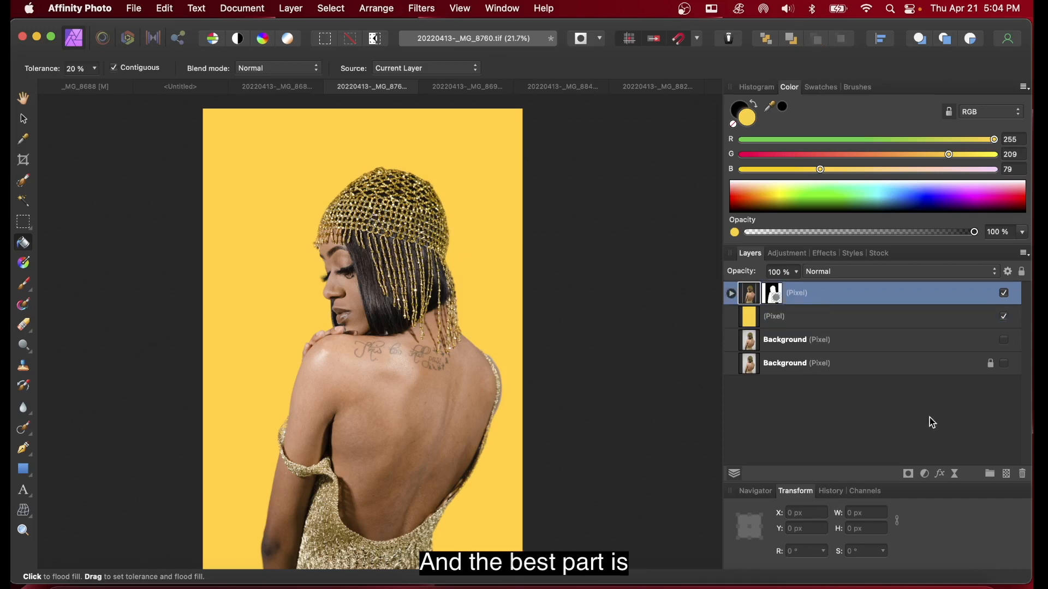